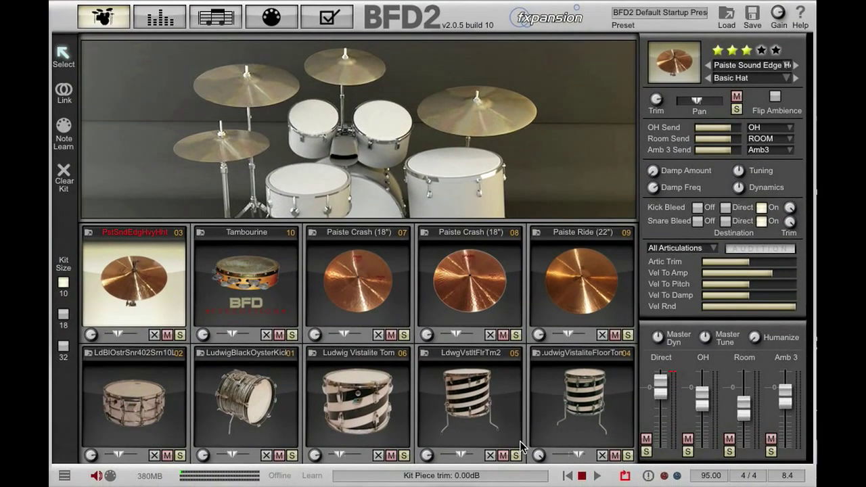
Step: In selection mode, step through Tambourine, Paiste Crash 07 and Vistalite Tom, ending on the Black Oyster Kick
{"action": "left_click", "coordinate": [70, 80]}
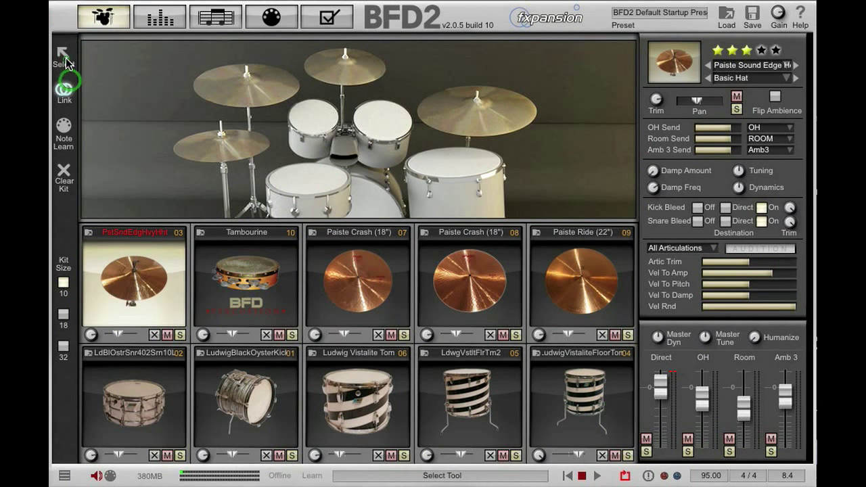
{"action": "left_click", "coordinate": [65, 57]}
{"action": "left_click", "coordinate": [240, 314]}
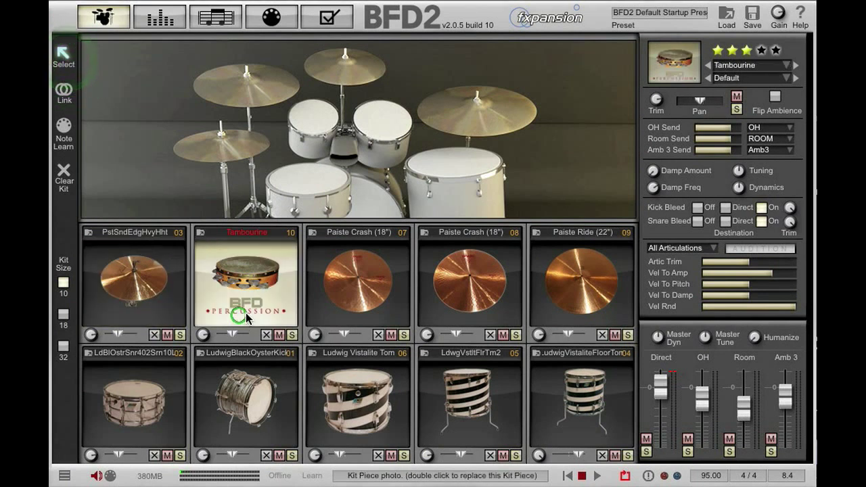
{"action": "left_click", "coordinate": [356, 303]}
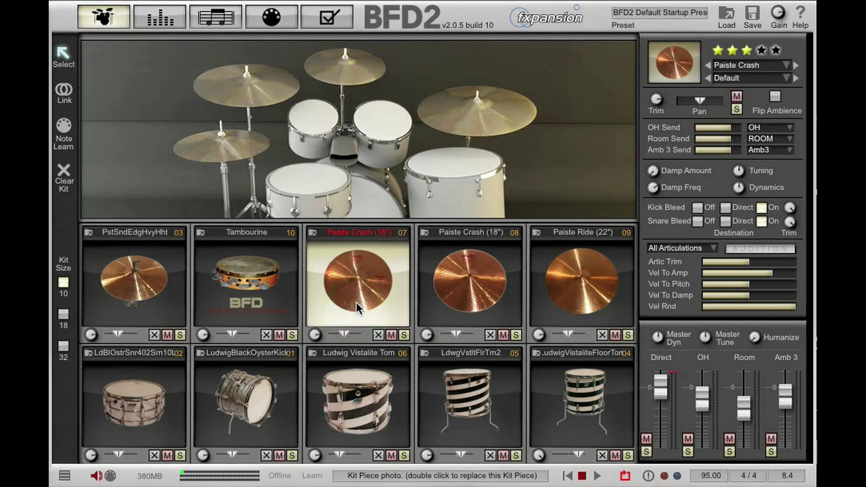
{"action": "left_click", "coordinate": [353, 416]}
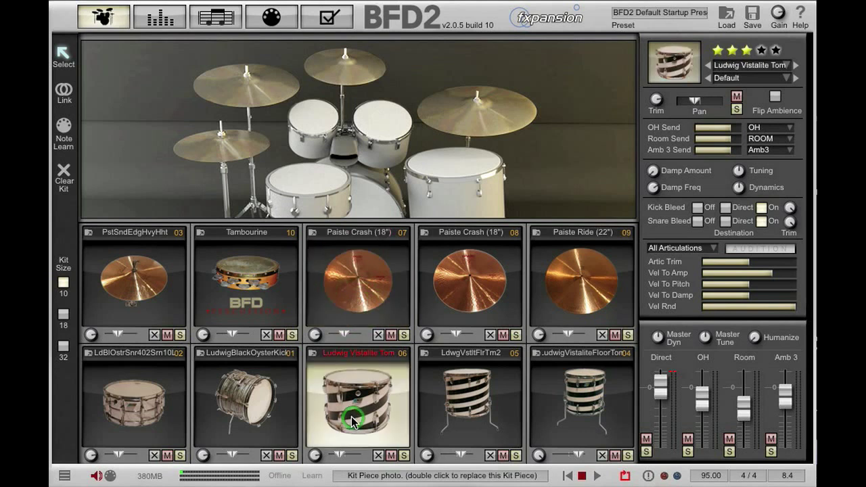
{"action": "left_click", "coordinate": [251, 417]}
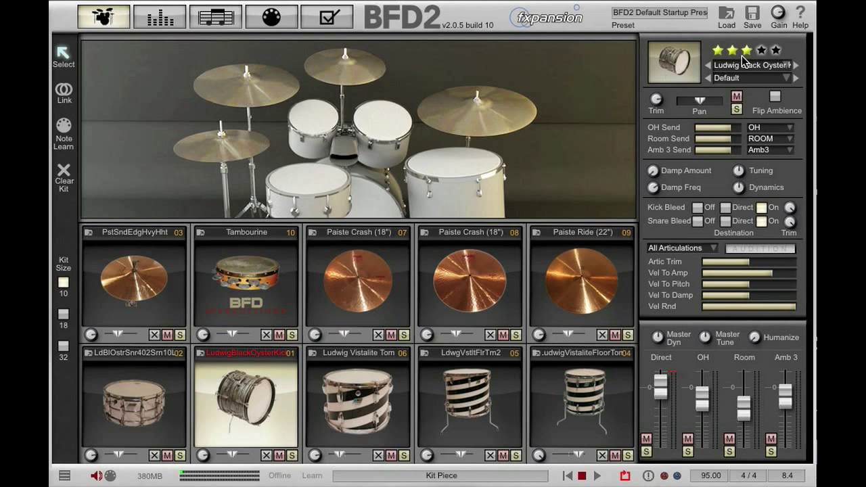
Step: Try five and two stars, leave the Black Oyster Kick at three, and show the alternative kicks
{"action": "left_click", "coordinate": [775, 50]}
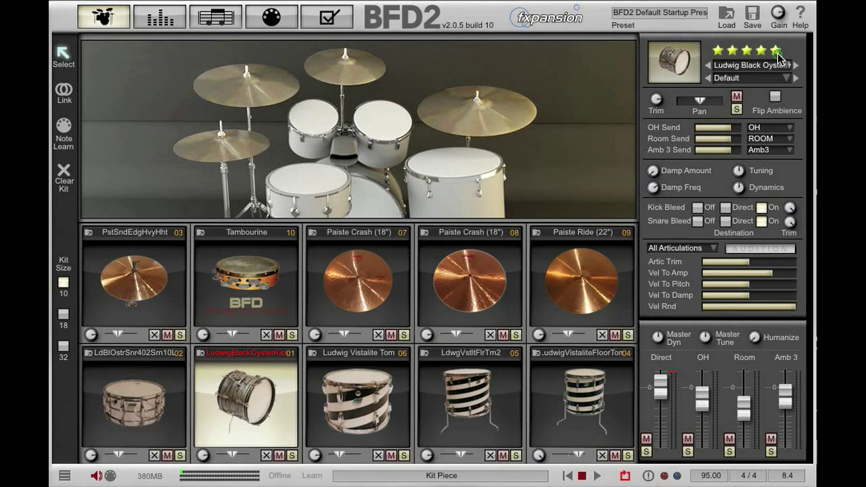
{"action": "left_click", "coordinate": [731, 50]}
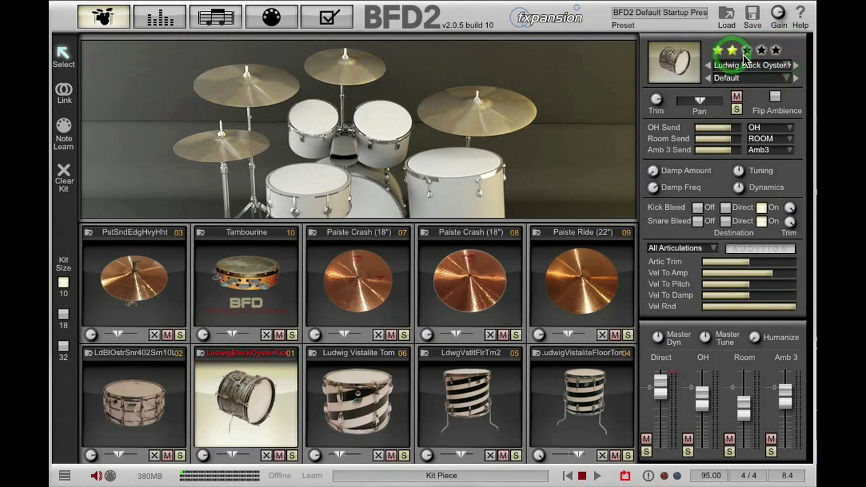
{"action": "left_click", "coordinate": [747, 55]}
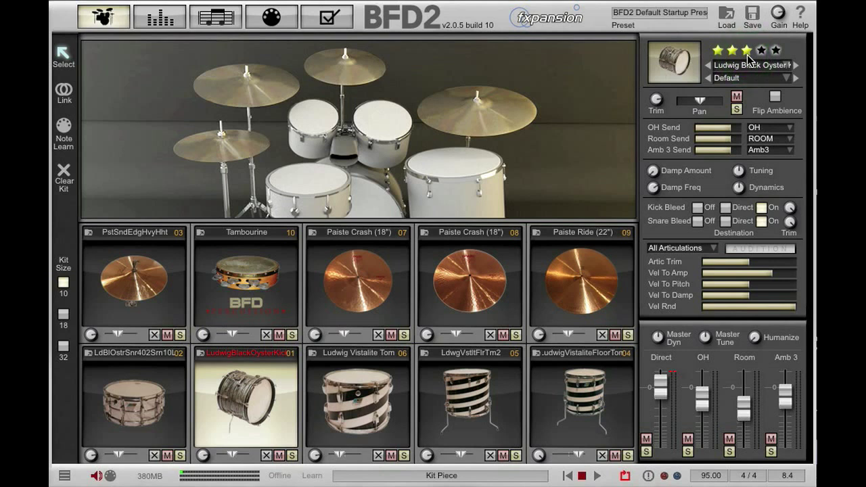
{"action": "left_click", "coordinate": [769, 66]}
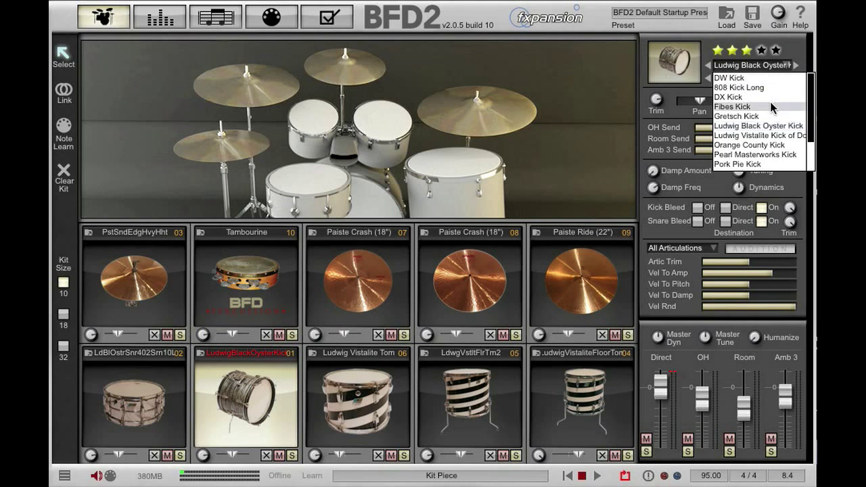
Step: Close the kick list, audition the next kick drum, then switch back to the Black Oyster Kick
{"action": "left_click_drag", "start_coordinate": [808, 116], "coordinate": [804, 62]}
{"action": "left_click", "coordinate": [800, 56]}
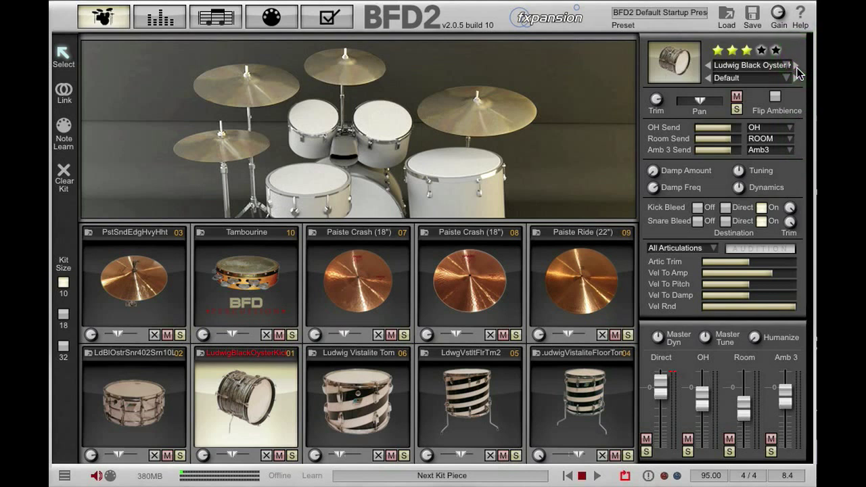
{"action": "left_click", "coordinate": [796, 65]}
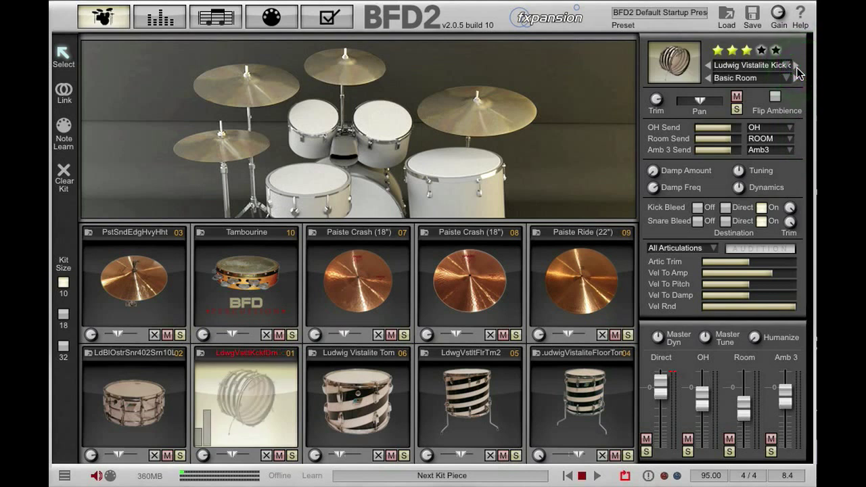
{"action": "left_click", "coordinate": [705, 68]}
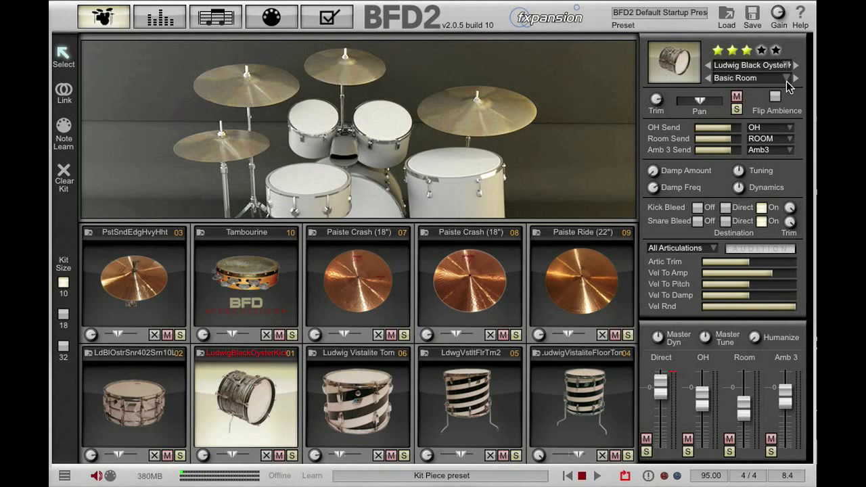
Step: Try the Low n Dirty preset on the kick, settle on Stock, then select the snare
{"action": "left_click", "coordinate": [786, 81]}
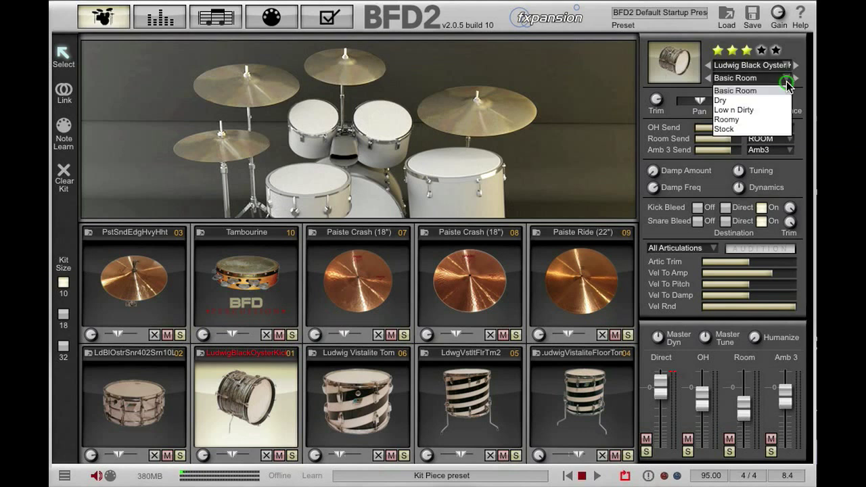
{"action": "left_click", "coordinate": [773, 115]}
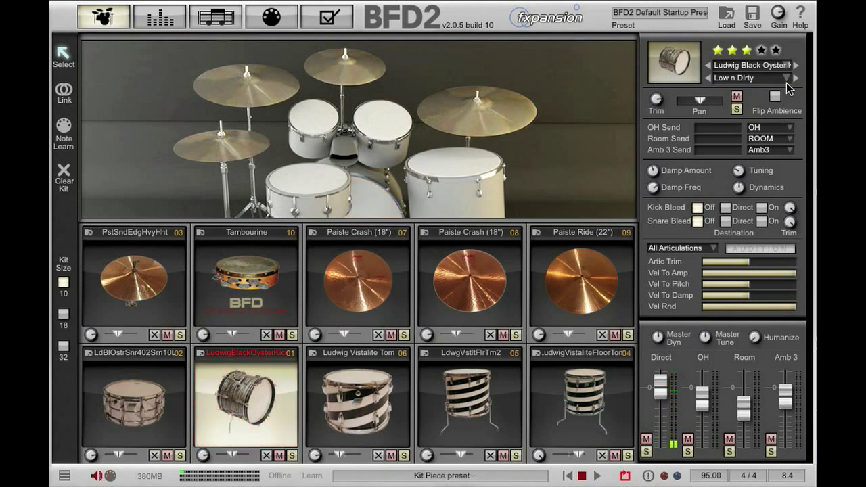
{"action": "left_click", "coordinate": [786, 79]}
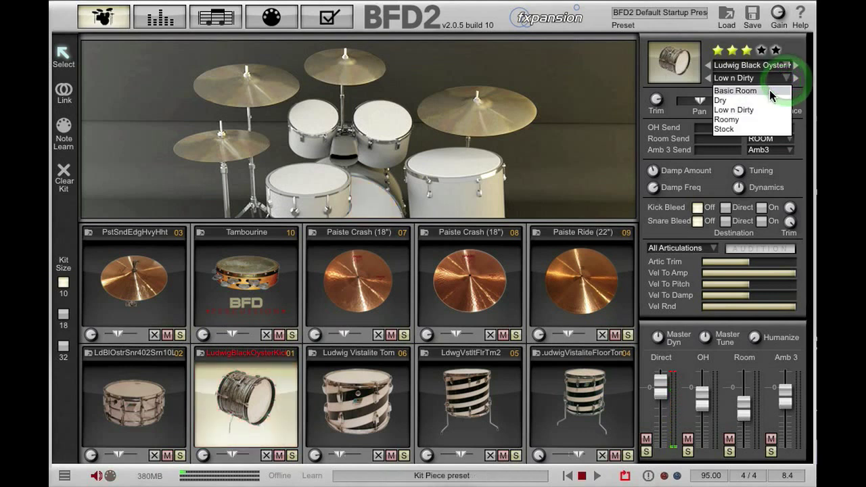
{"action": "left_click", "coordinate": [763, 130]}
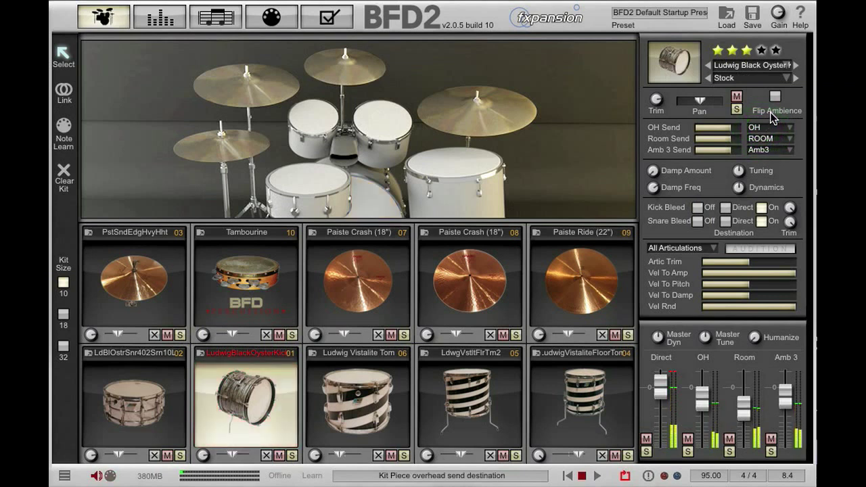
{"action": "left_click", "coordinate": [786, 78]}
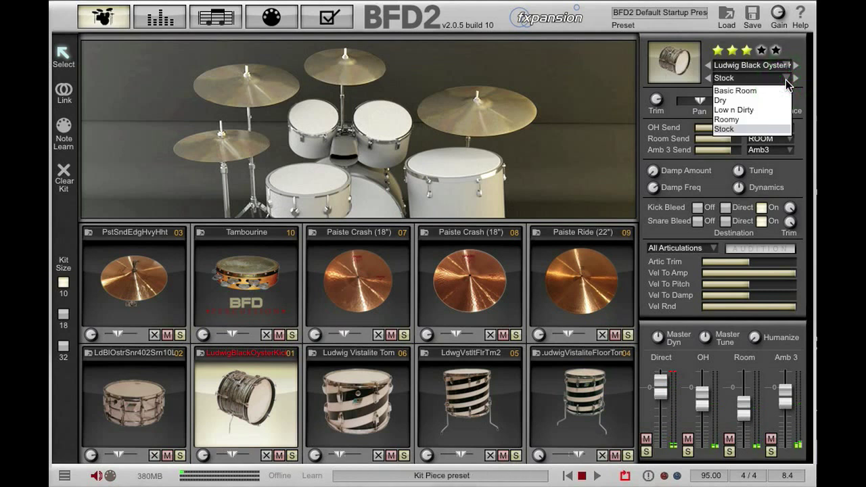
{"action": "left_click", "coordinate": [786, 81]}
{"action": "left_click", "coordinate": [117, 381]}
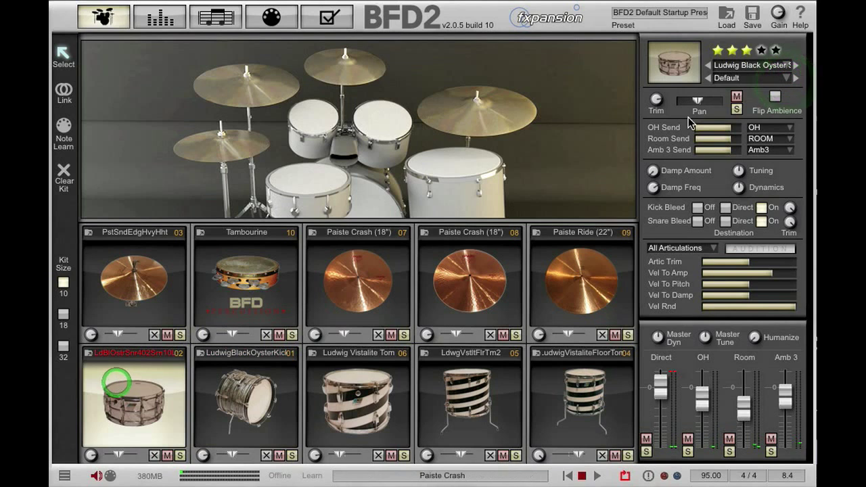
{"action": "left_click", "coordinate": [785, 79]}
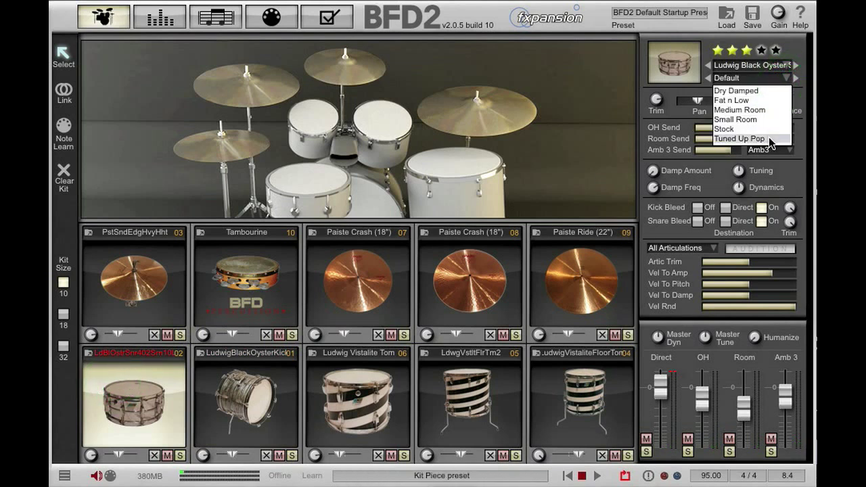
{"action": "left_click", "coordinate": [784, 78]}
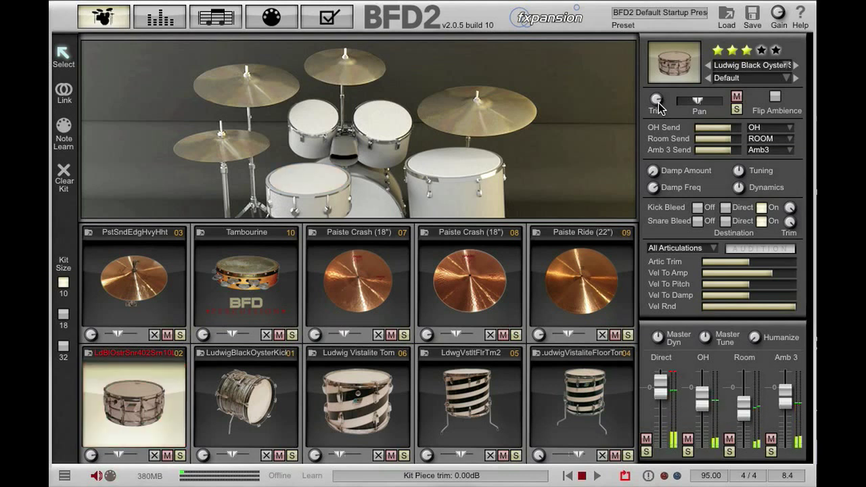
Step: Lower the snare's trim, pan it fully left, and play the pattern with the snare soloed
{"action": "left_click_drag", "start_coordinate": [656, 107], "coordinate": [668, 242]}
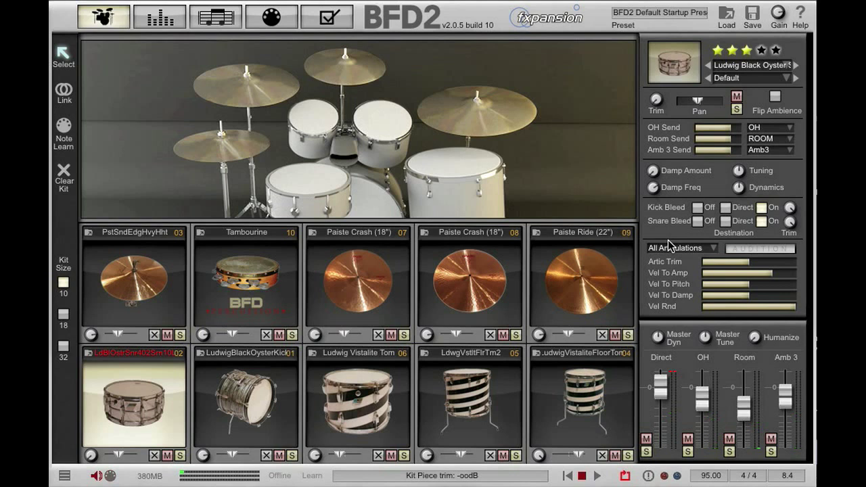
{"action": "left_click_drag", "start_coordinate": [667, 239], "coordinate": [660, 125]}
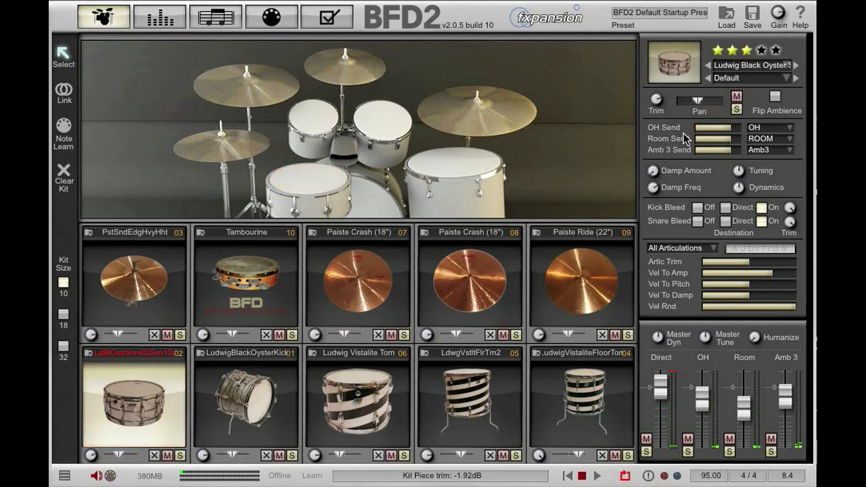
{"action": "left_click_drag", "start_coordinate": [702, 102], "coordinate": [699, 100]}
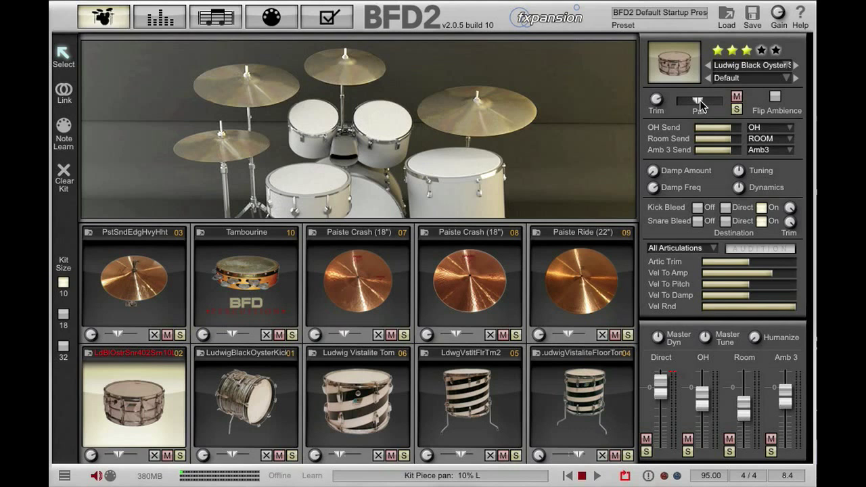
{"action": "mouse_move", "coordinate": [699, 100]}
{"action": "left_mouse_down"}
{"action": "mouse_move", "coordinate": [684, 105]}
{"action": "mouse_move", "coordinate": [719, 99]}
{"action": "mouse_move", "coordinate": [697, 106]}
{"action": "left_mouse_up"}
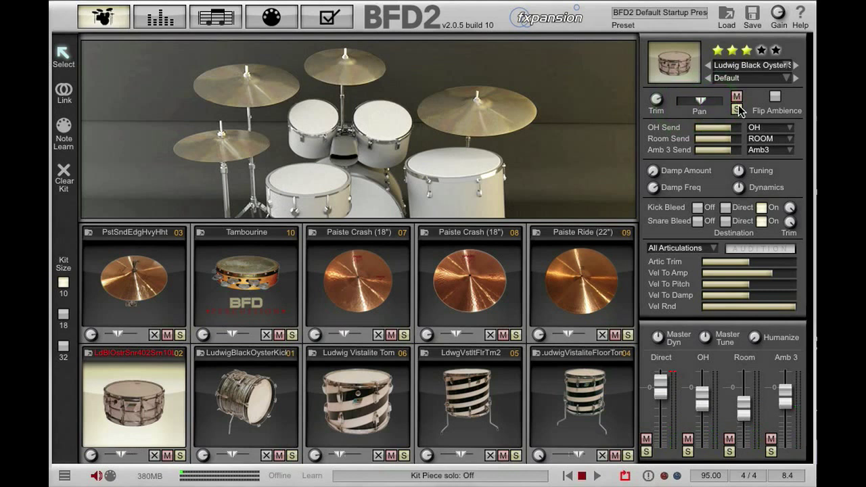
{"action": "left_click", "coordinate": [597, 476]}
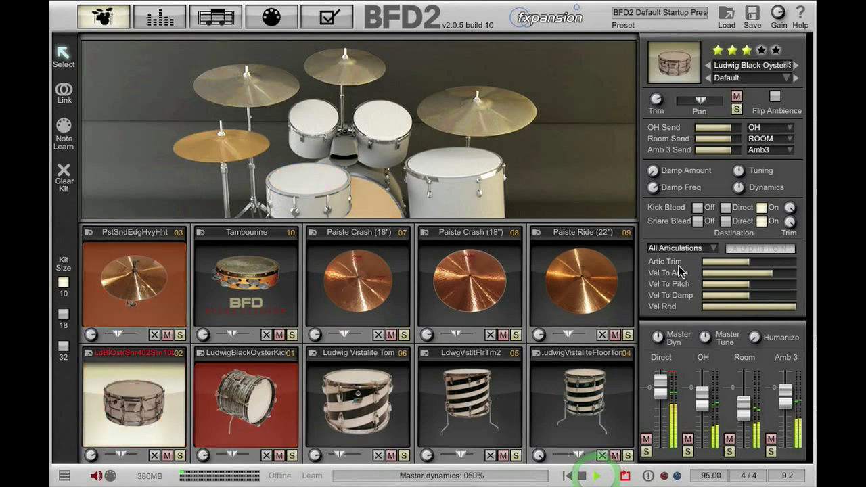
{"action": "left_click", "coordinate": [737, 110]}
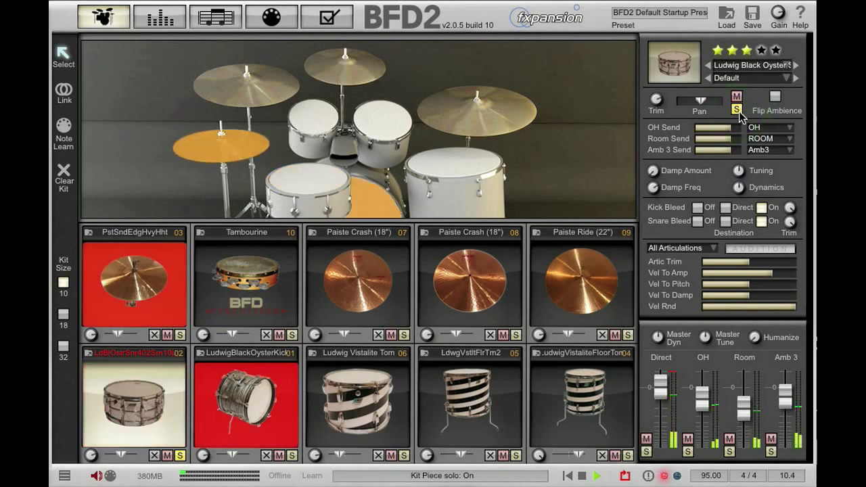
Step: Unsolo the snare, mute and unmute it, then stop playback
{"action": "left_click", "coordinate": [737, 109]}
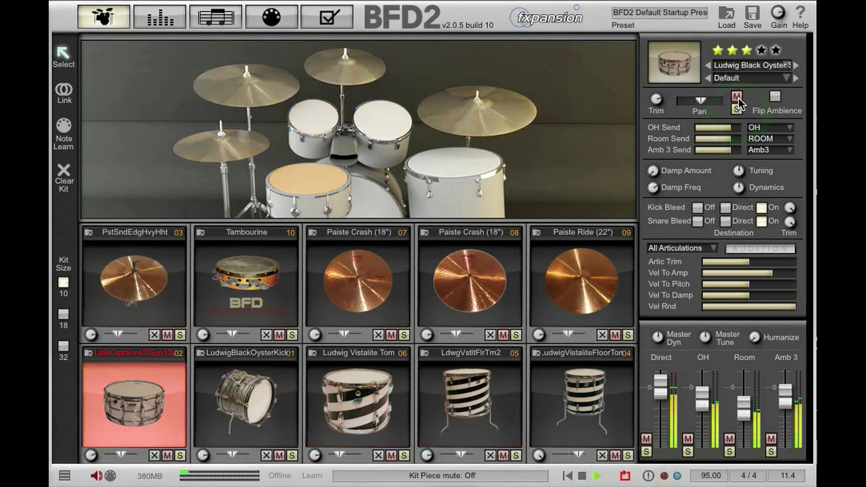
{"action": "left_click", "coordinate": [736, 97]}
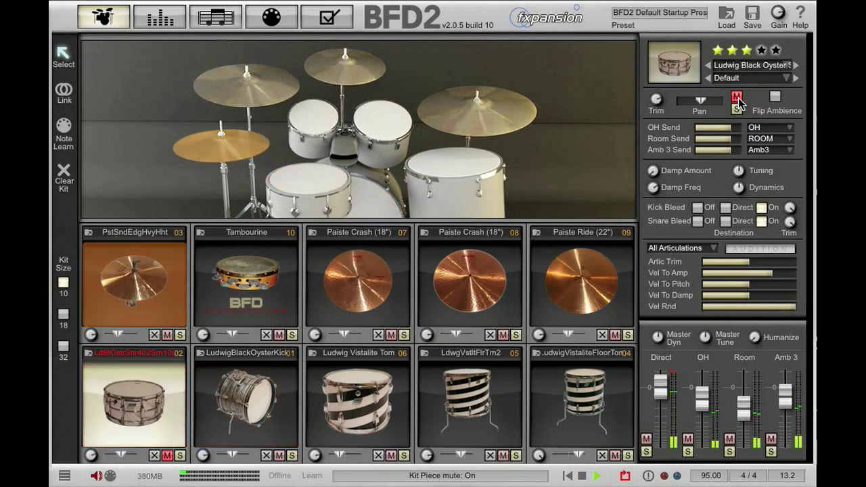
{"action": "left_click", "coordinate": [736, 97]}
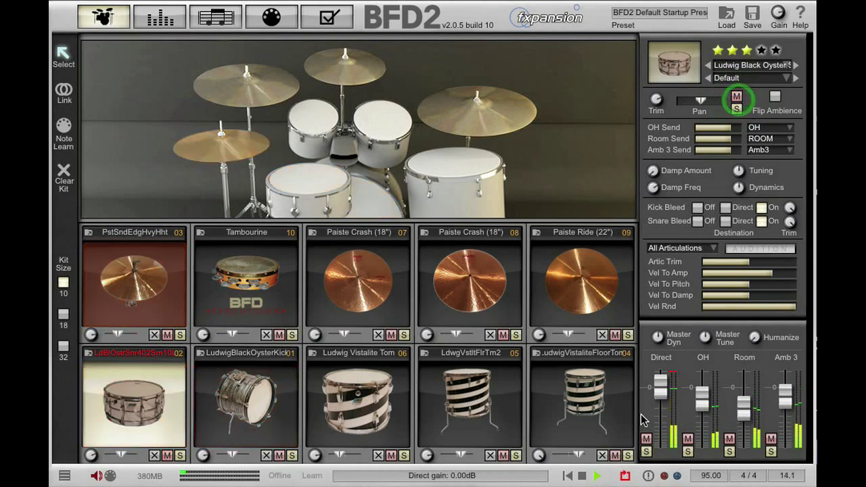
{"action": "left_click", "coordinate": [582, 476]}
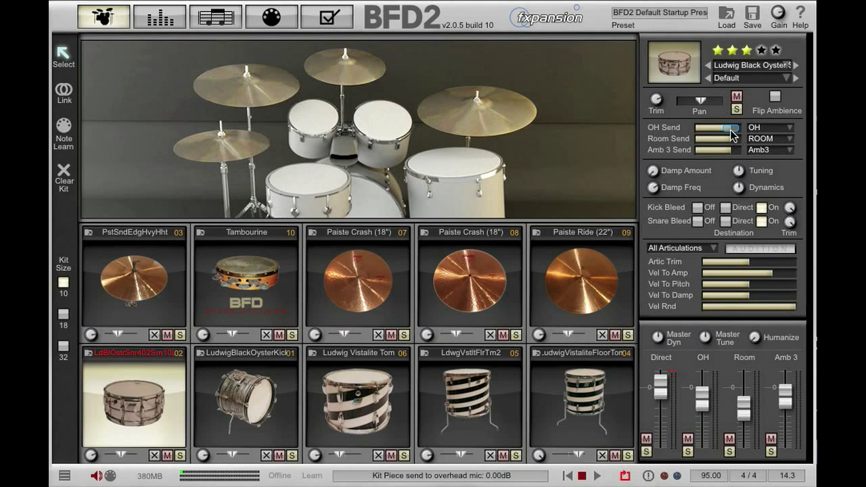
{"action": "left_click_drag", "start_coordinate": [732, 133], "coordinate": [686, 142]}
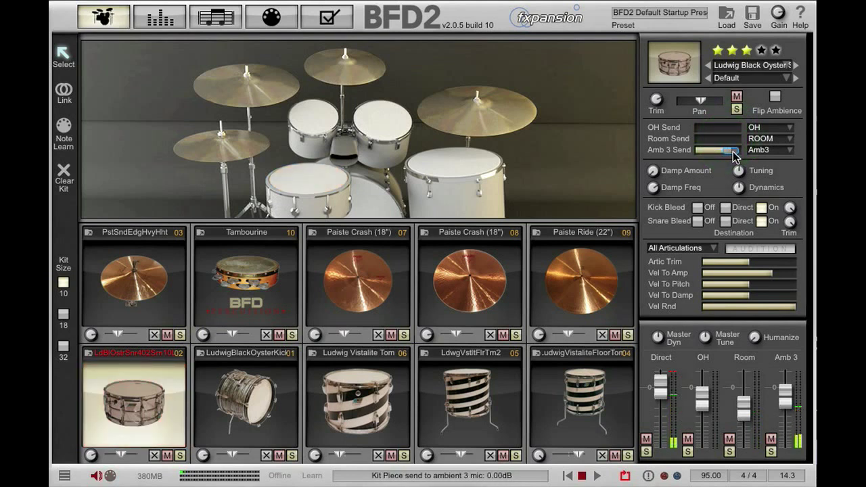
{"action": "left_click_drag", "start_coordinate": [734, 154], "coordinate": [685, 153]}
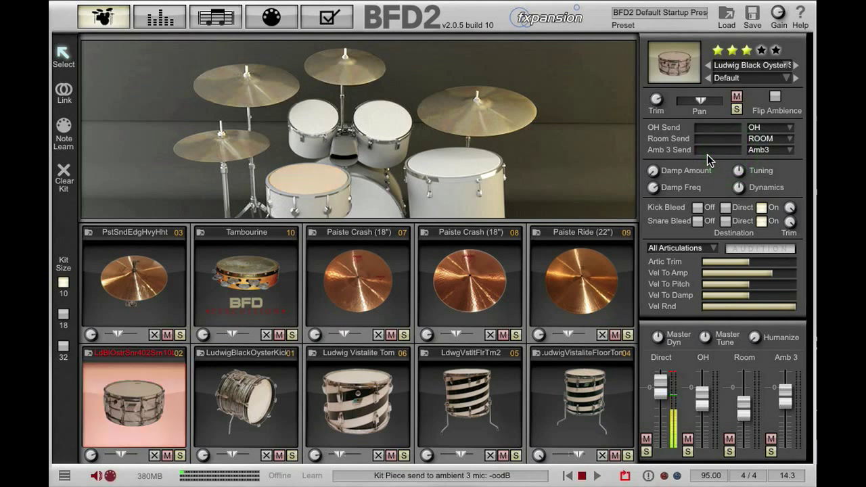
{"action": "left_click_drag", "start_coordinate": [707, 154], "coordinate": [727, 128]}
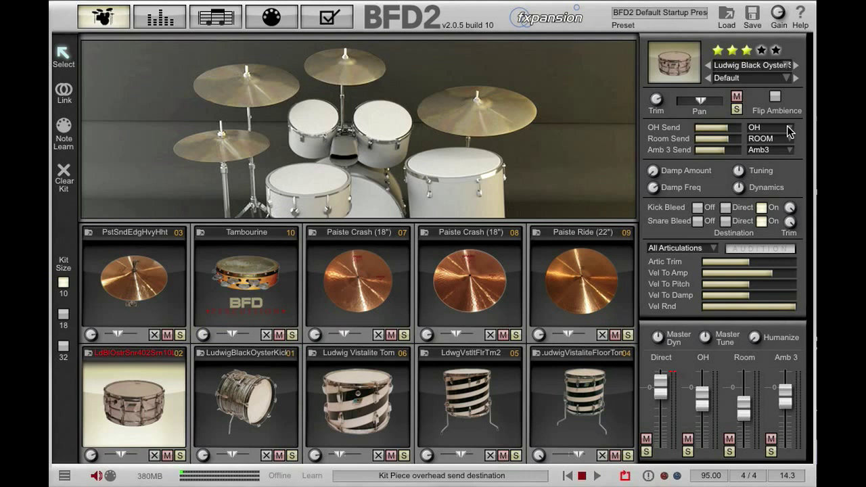
Step: Add an aux channel on the Mixer page and rename Aux1 to 'Ambiences'
{"action": "left_click", "coordinate": [159, 16]}
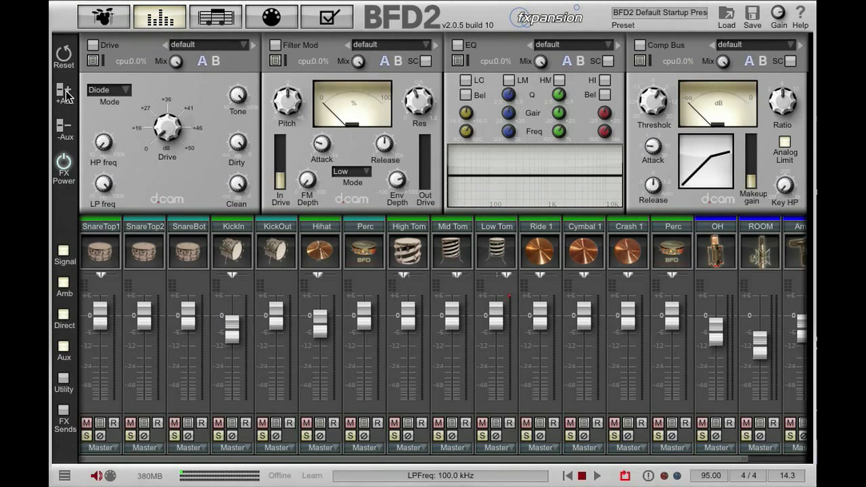
{"action": "left_click", "coordinate": [66, 91]}
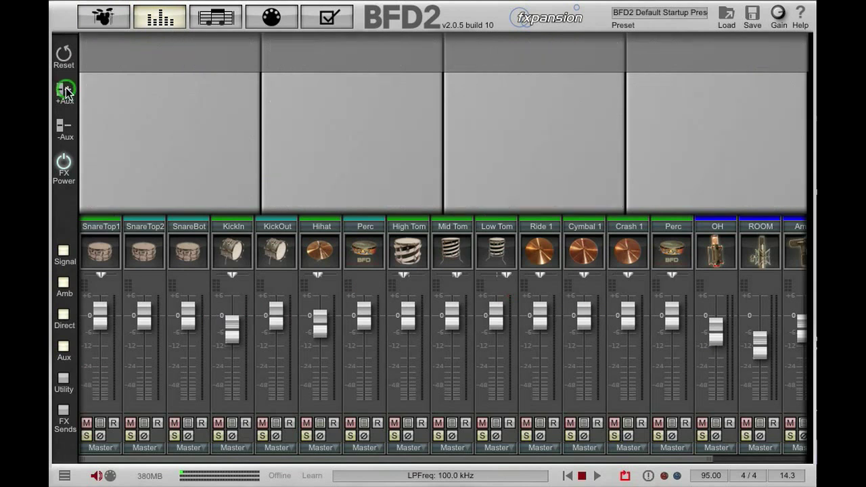
{"action": "left_click", "coordinate": [766, 458]}
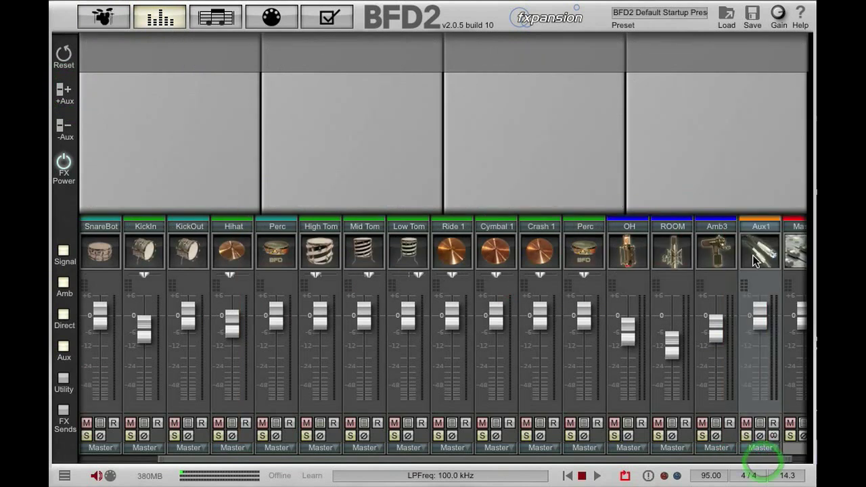
{"action": "left_click", "coordinate": [765, 229]}
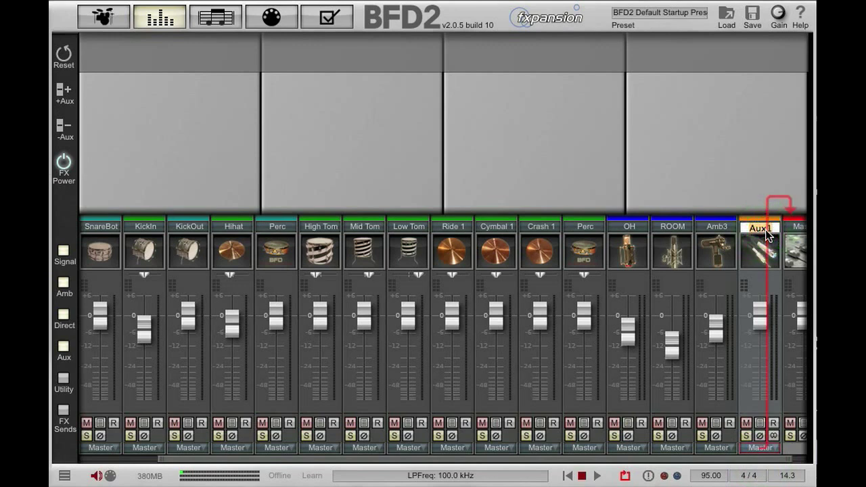
{"action": "type", "text": "Ambiences"}
Step: Back on the Kit page, set the snare's OH, Room and Amb 3 send destinations to Ambiences
{"action": "left_click", "coordinate": [101, 20]}
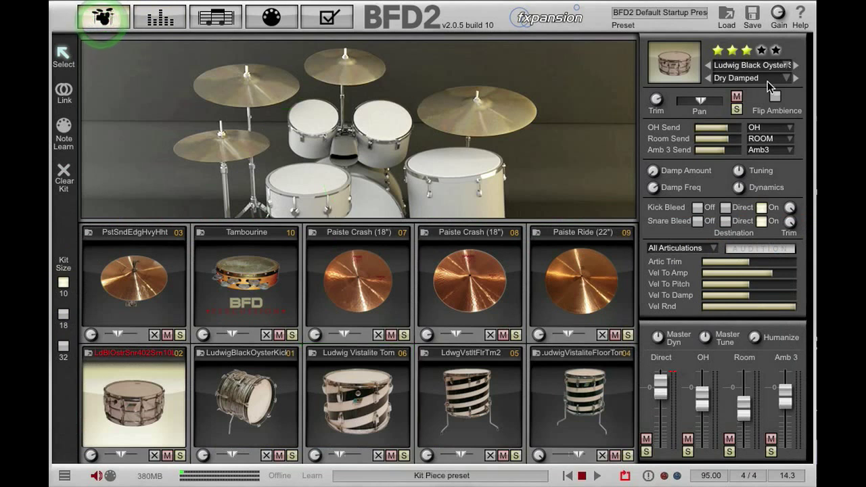
{"action": "left_click", "coordinate": [783, 130]}
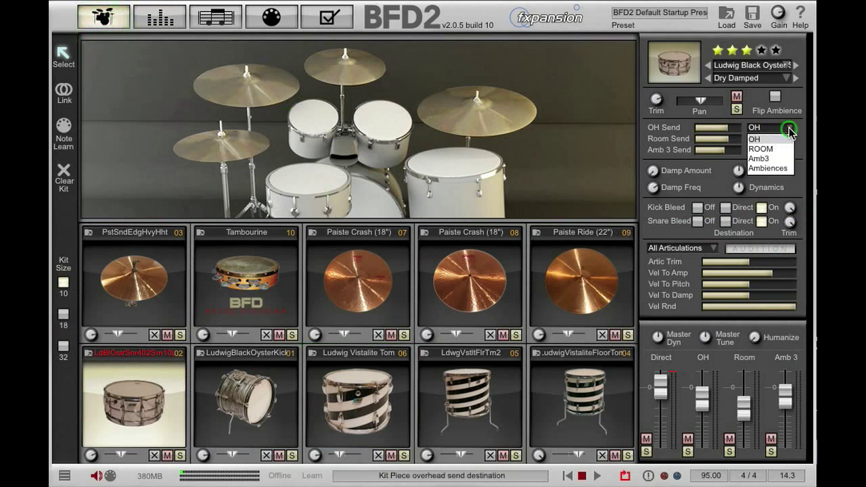
{"action": "left_click", "coordinate": [782, 169]}
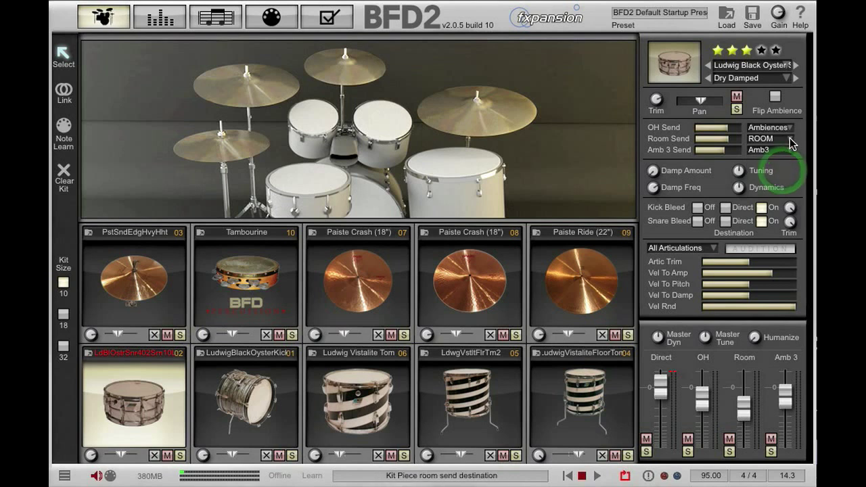
{"action": "left_click", "coordinate": [789, 138]}
{"action": "left_click", "coordinate": [772, 179]}
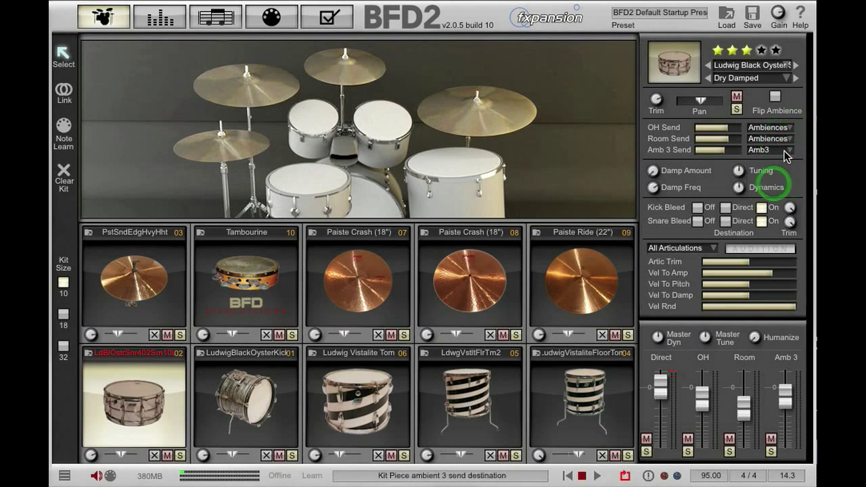
{"action": "left_click", "coordinate": [789, 149]}
{"action": "left_click", "coordinate": [777, 190]}
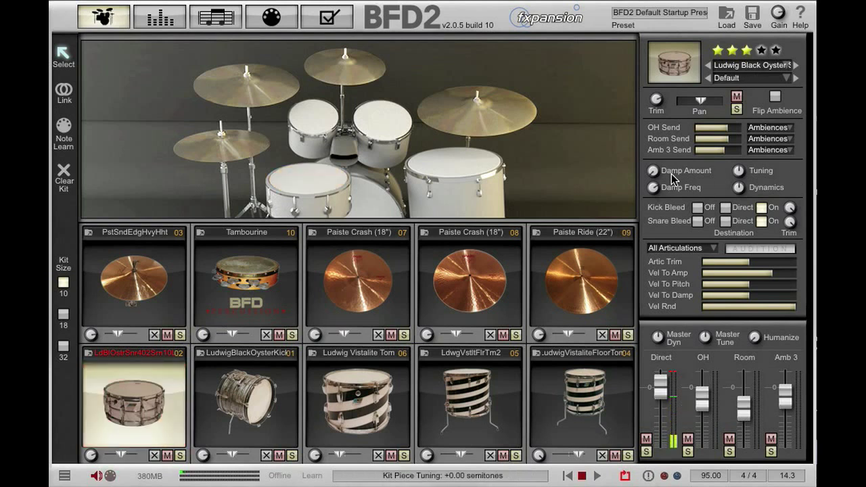
Step: Raise the snare's damping, set Damp Freq to 228.54 Hz and Damp Amount to 87%, then tune to -5.64 semitones
{"action": "left_click", "coordinate": [655, 172]}
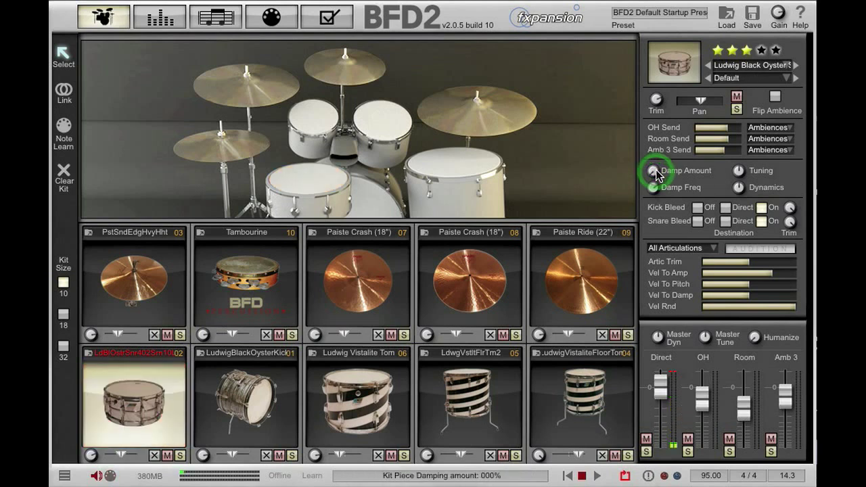
{"action": "left_click_drag", "start_coordinate": [655, 171], "coordinate": [654, 7]}
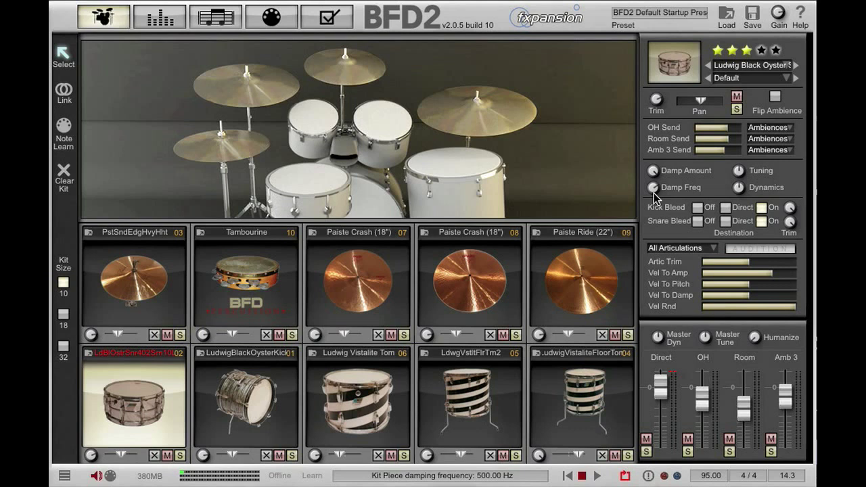
{"action": "left_click_drag", "start_coordinate": [653, 190], "coordinate": [647, 230]}
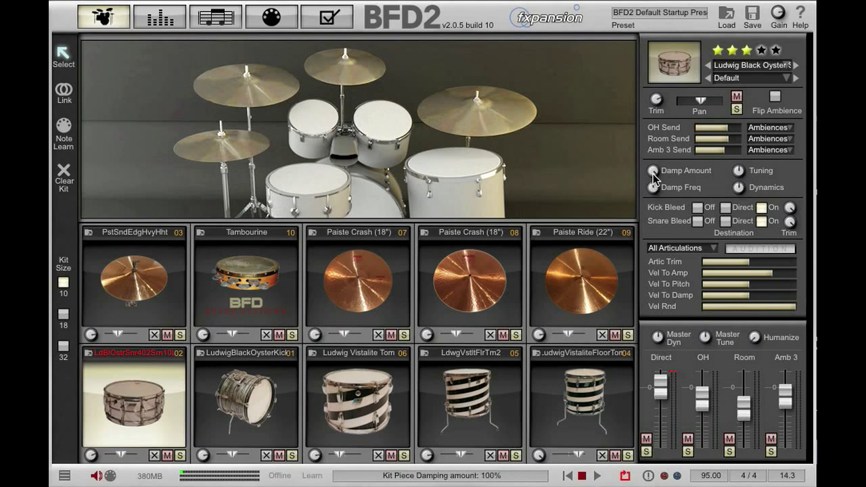
{"action": "mouse_move", "coordinate": [653, 171]}
{"action": "left_mouse_down"}
{"action": "mouse_move", "coordinate": [653, 198]}
{"action": "mouse_move", "coordinate": [653, 182]}
{"action": "left_mouse_up"}
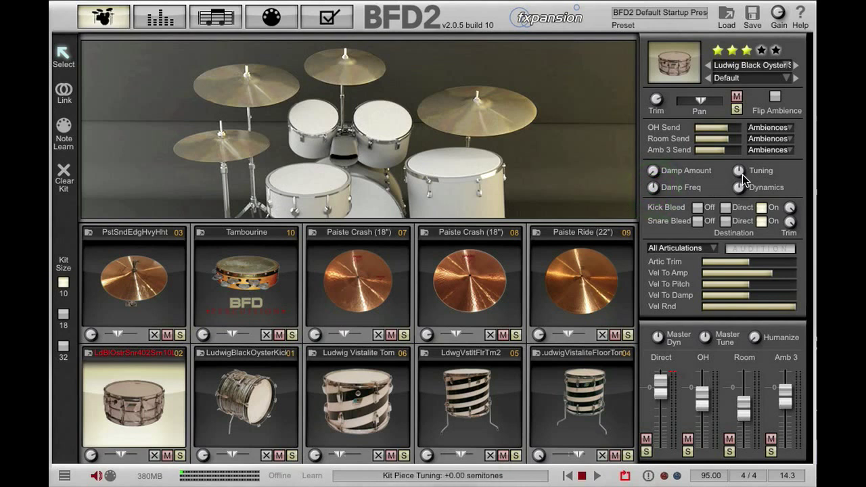
{"action": "mouse_move", "coordinate": [743, 177]}
{"action": "left_mouse_down"}
{"action": "mouse_move", "coordinate": [741, 217]}
{"action": "mouse_move", "coordinate": [742, 145]}
{"action": "mouse_move", "coordinate": [743, 179]}
{"action": "left_mouse_up"}
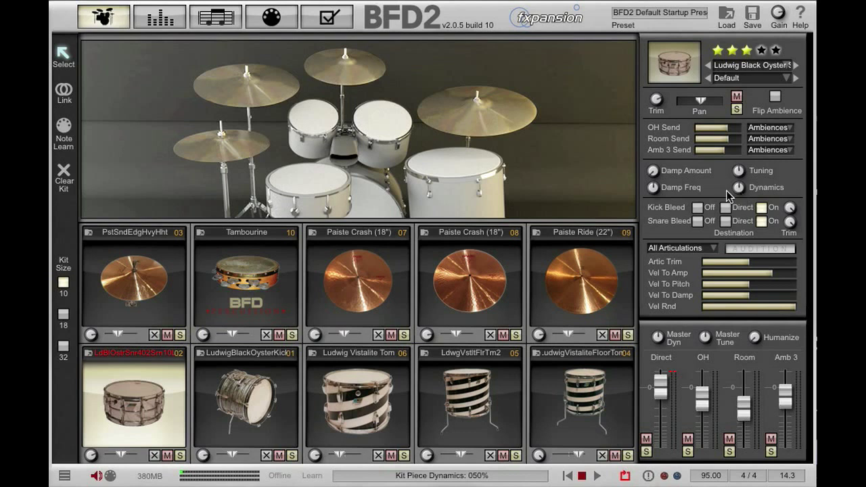
Step: Start the groove playing and lower the snare's dynamics from 50% to about 23%
{"action": "left_click", "coordinate": [596, 476]}
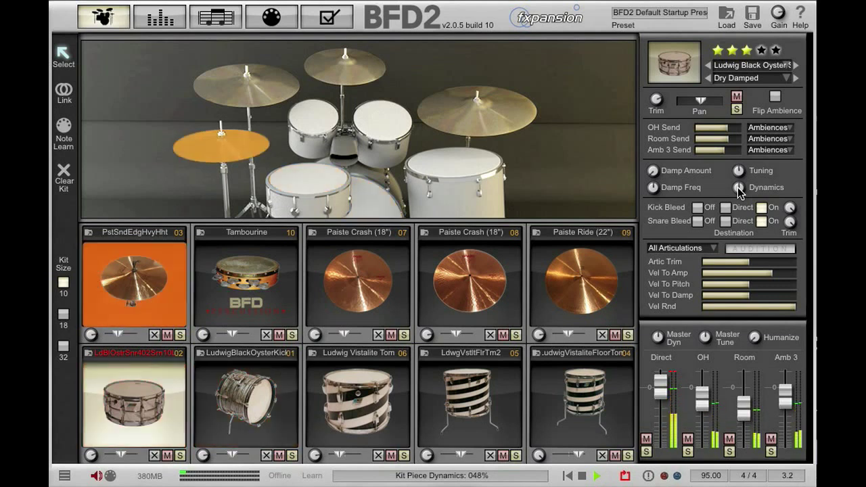
{"action": "left_click_drag", "start_coordinate": [737, 188], "coordinate": [733, 231]}
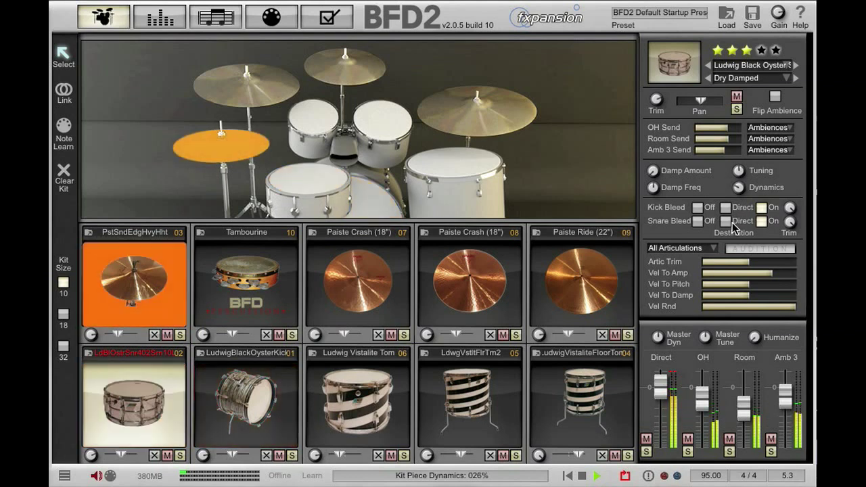